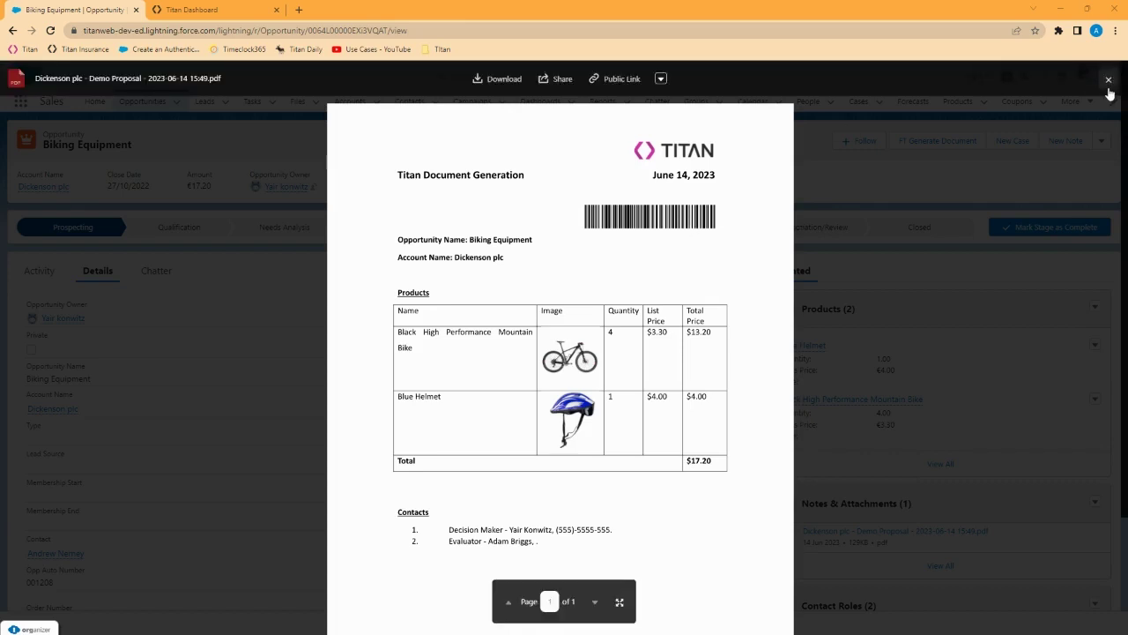
Close the Demo Proposal PDF preview, reopen it from Notes & Attachments, then close it again
click(1110, 81)
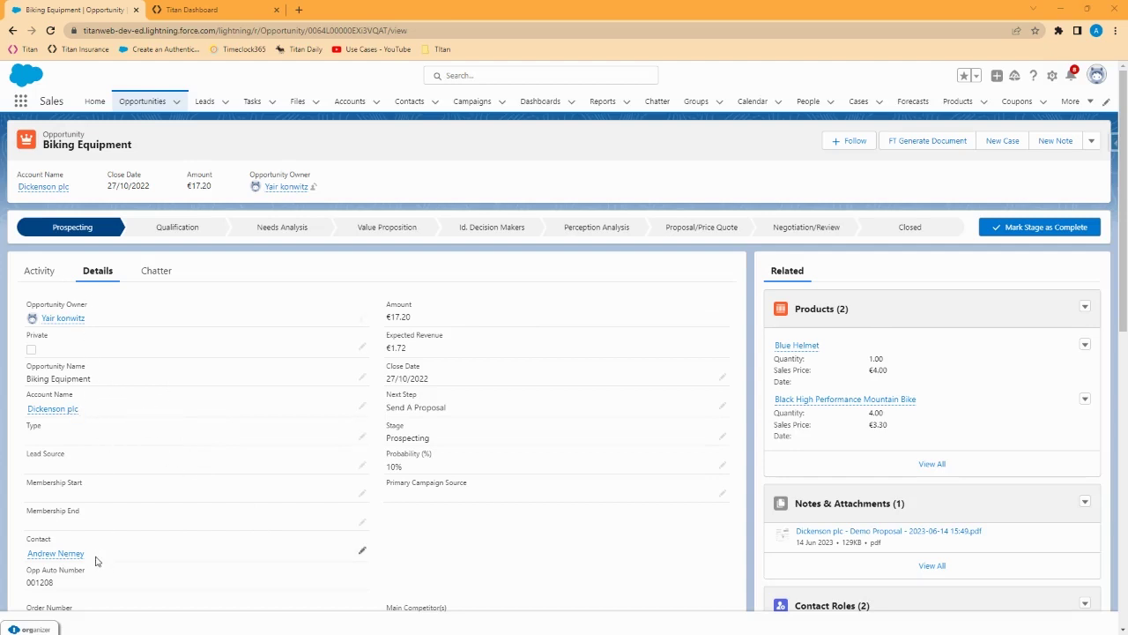
mouse_move(32, 554)
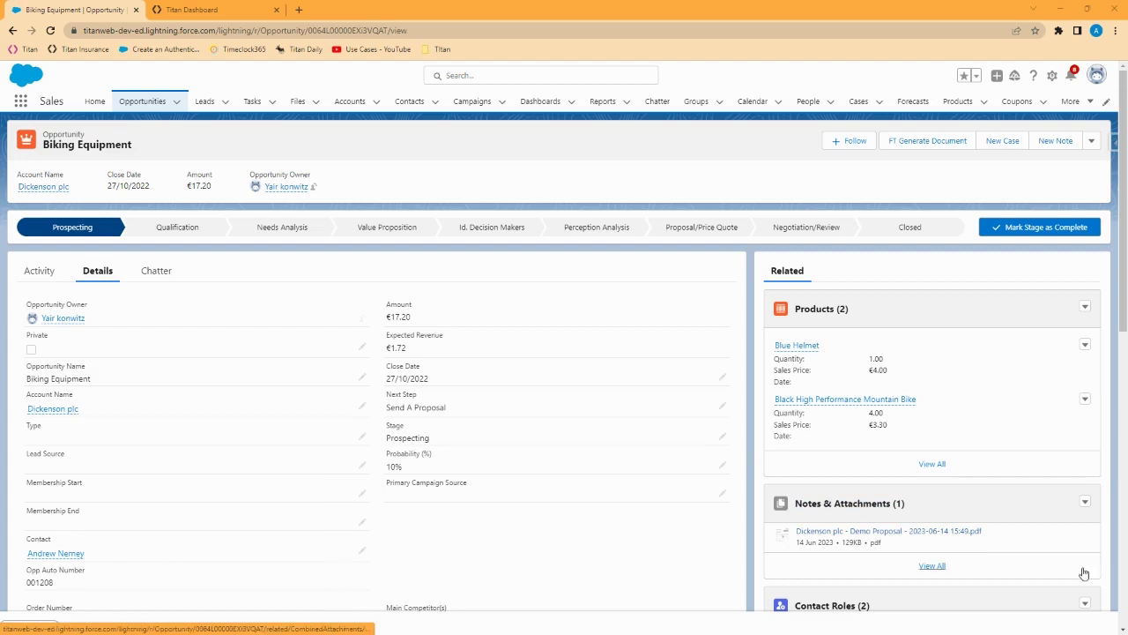
click(980, 533)
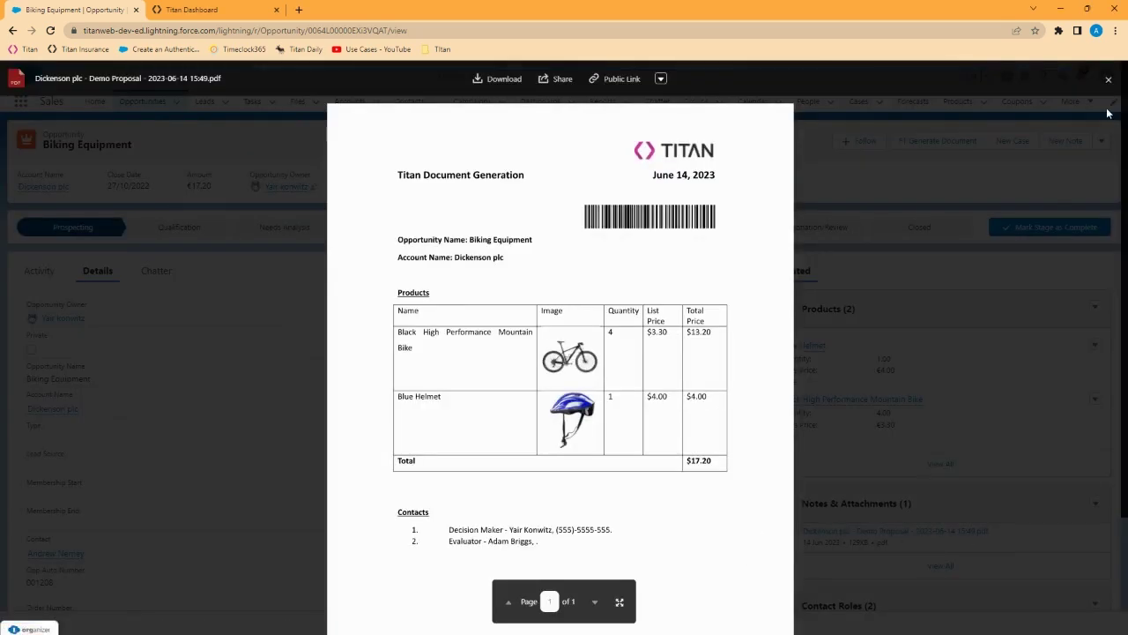
click(1108, 79)
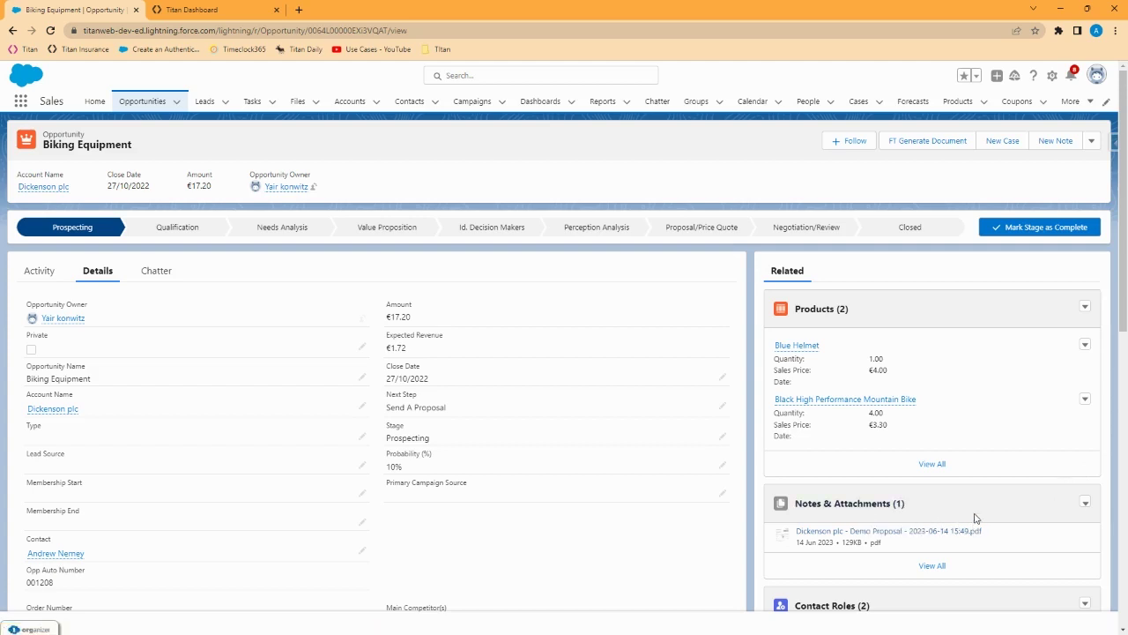
Delete the Demo Proposal PDF from Notes & Attachments and return to the Biking Equipment record
click(932, 567)
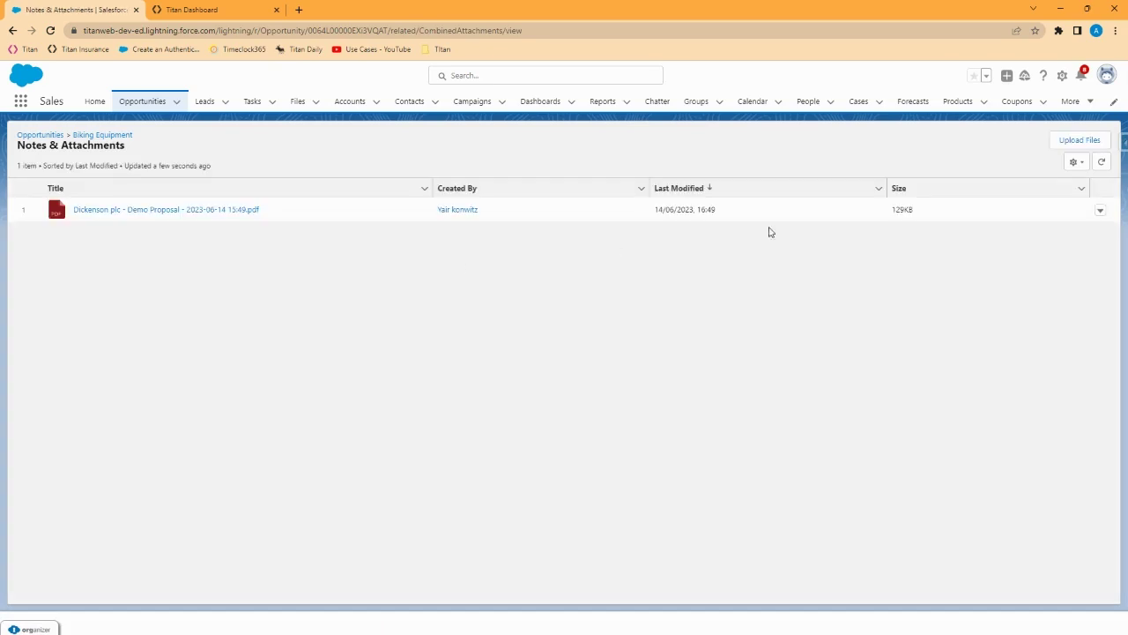
click(1100, 210)
click(1057, 351)
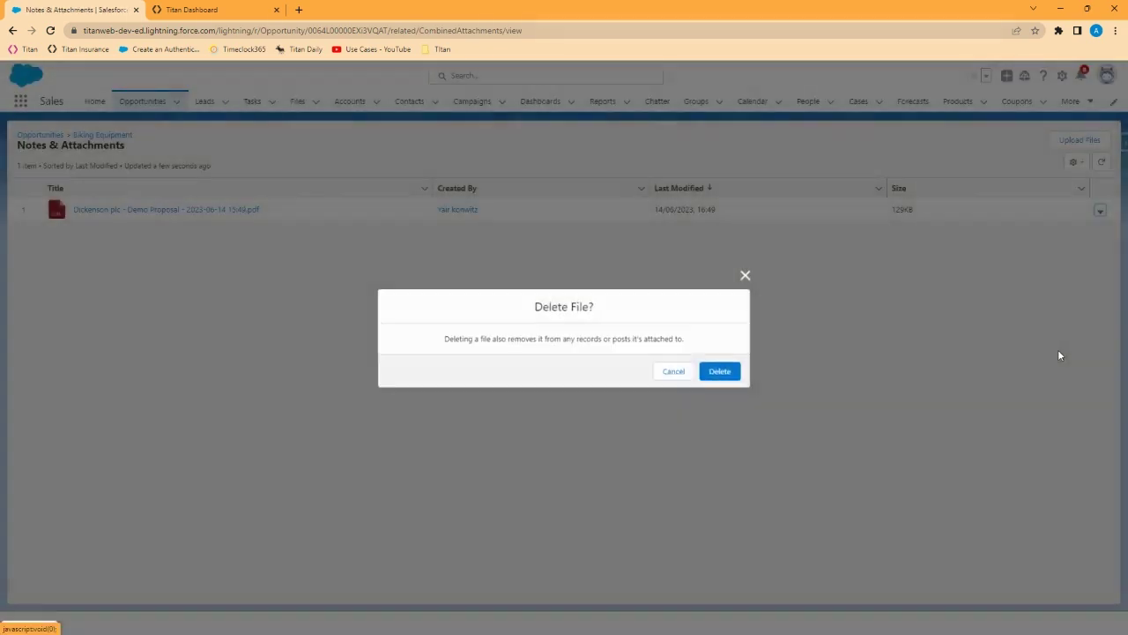
click(723, 379)
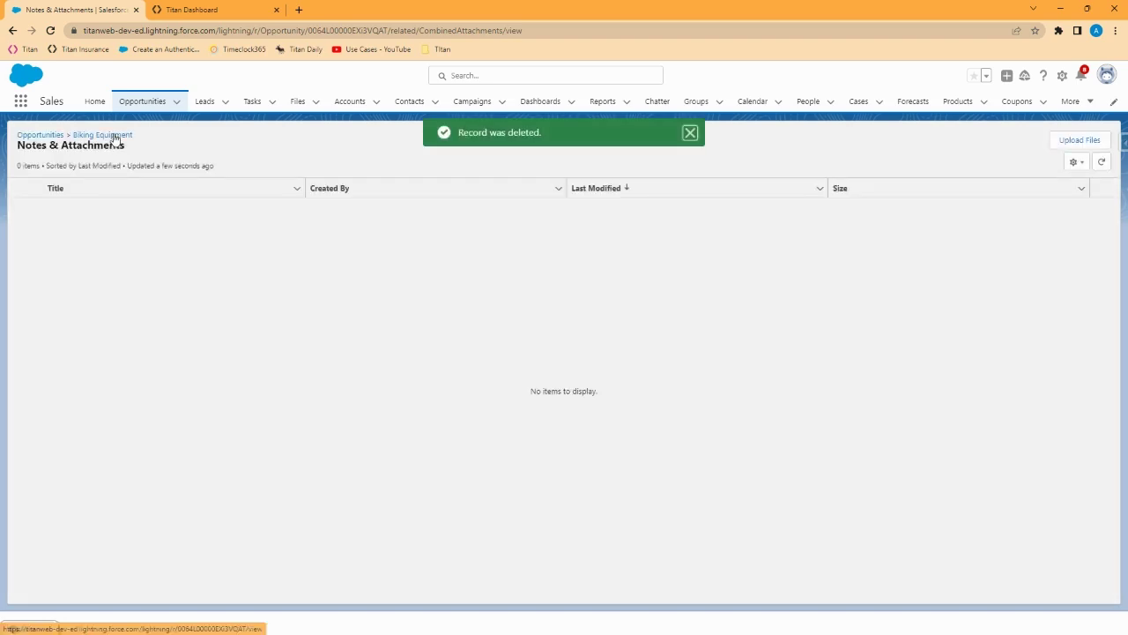
click(113, 136)
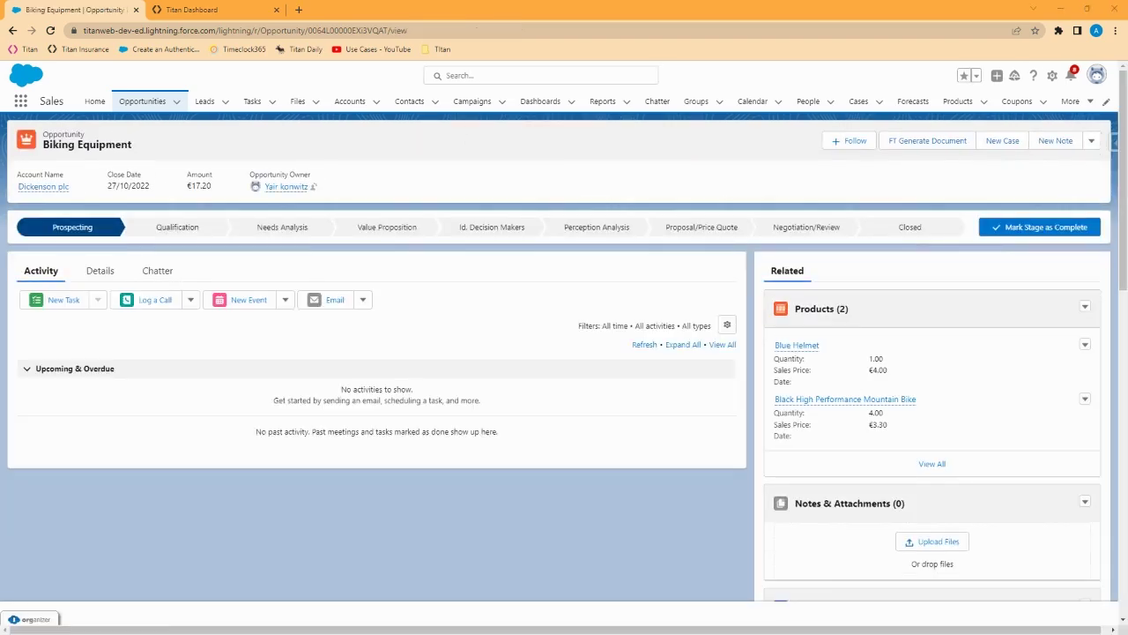
click(933, 141)
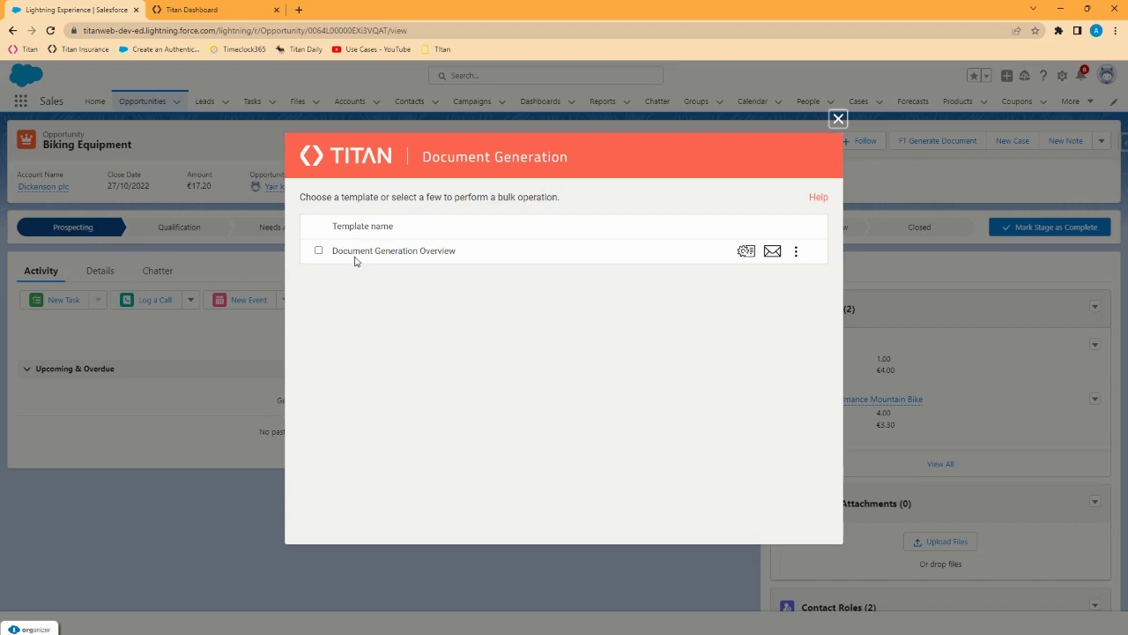
click(838, 118)
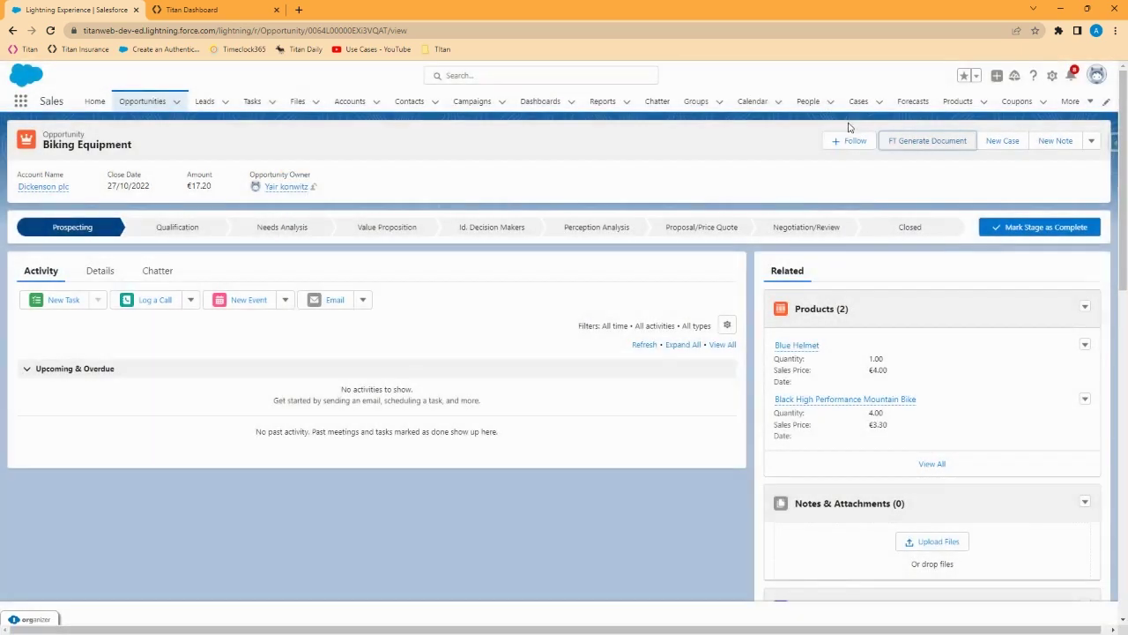
click(189, 231)
click(1035, 231)
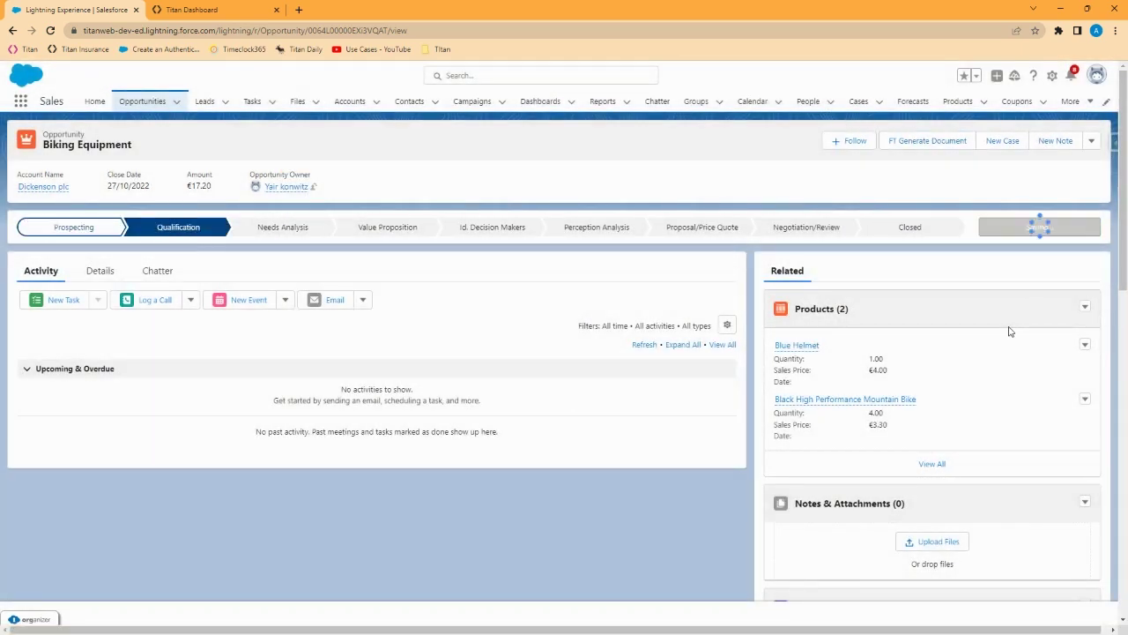
click(919, 142)
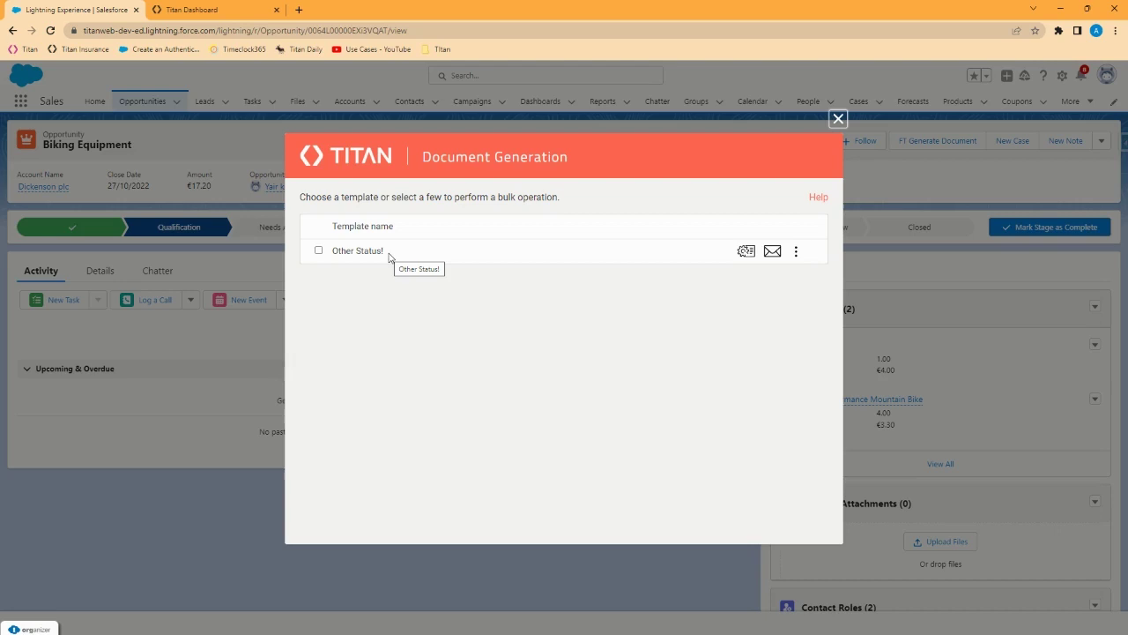
click(837, 118)
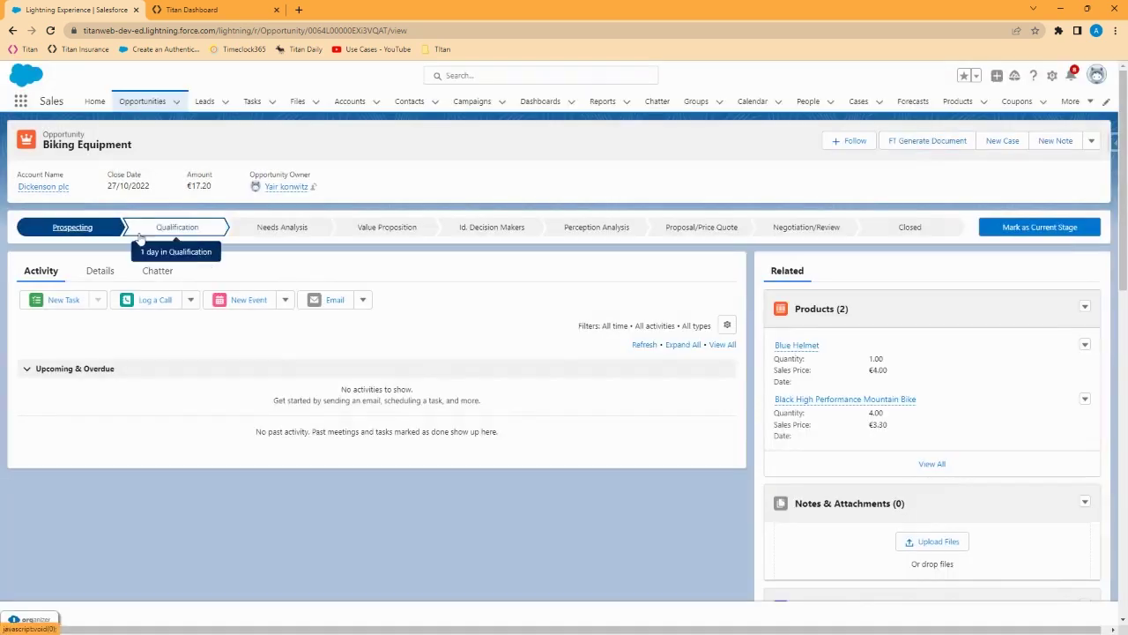
click(1037, 229)
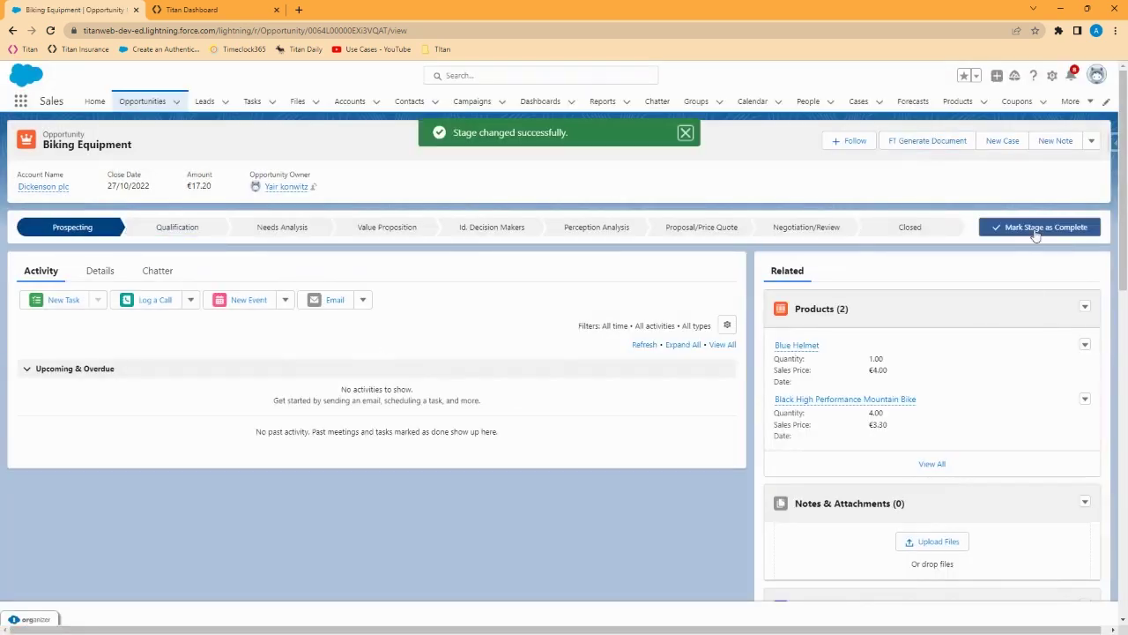
Generate a document from the Document Generation Overview template and dismiss the Good Job! confirmation
click(928, 144)
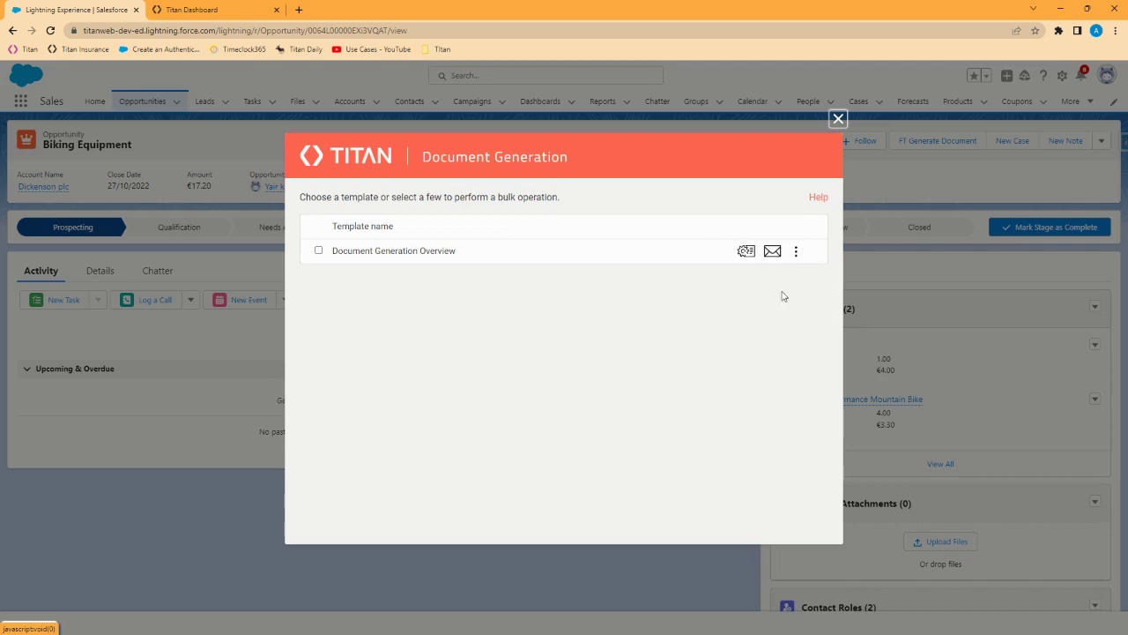
click(795, 252)
mouse_move(736, 257)
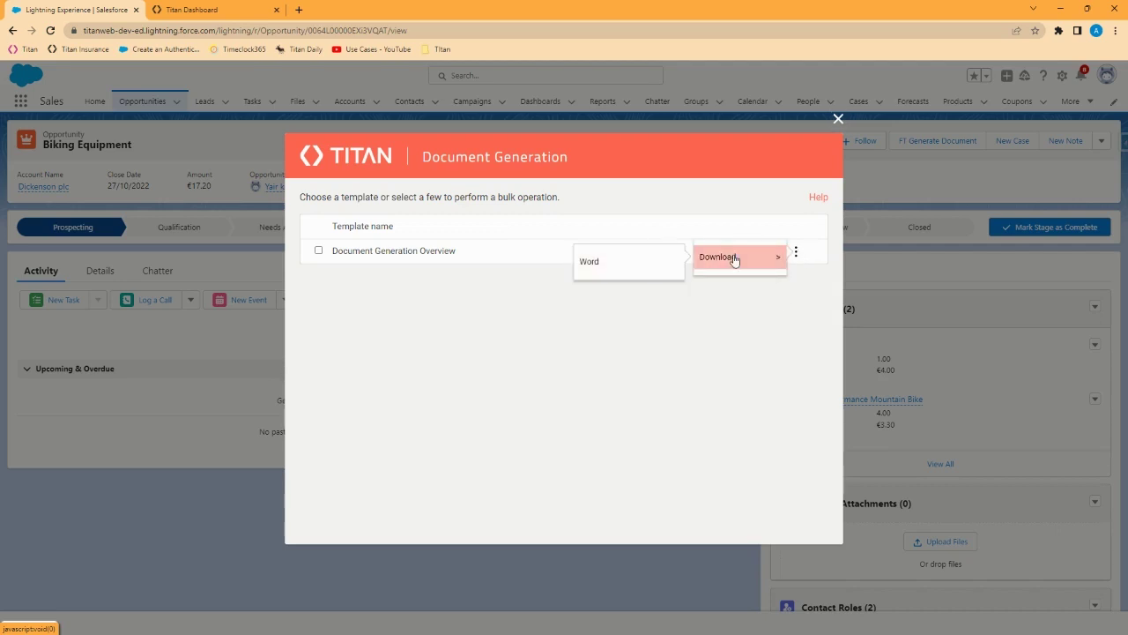
click(737, 326)
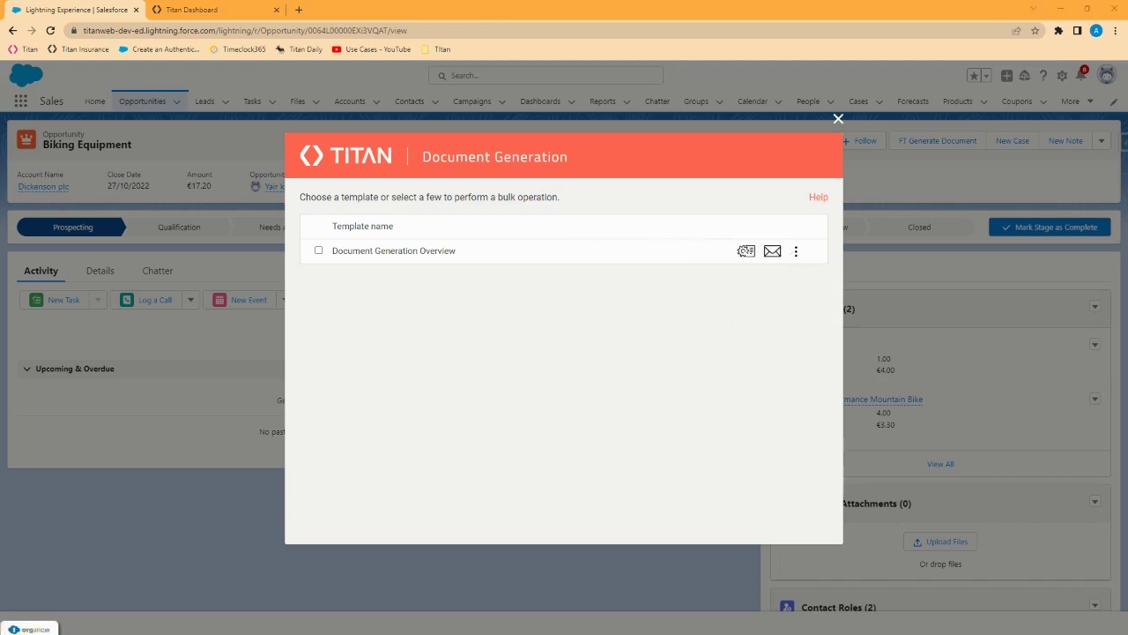
click(746, 252)
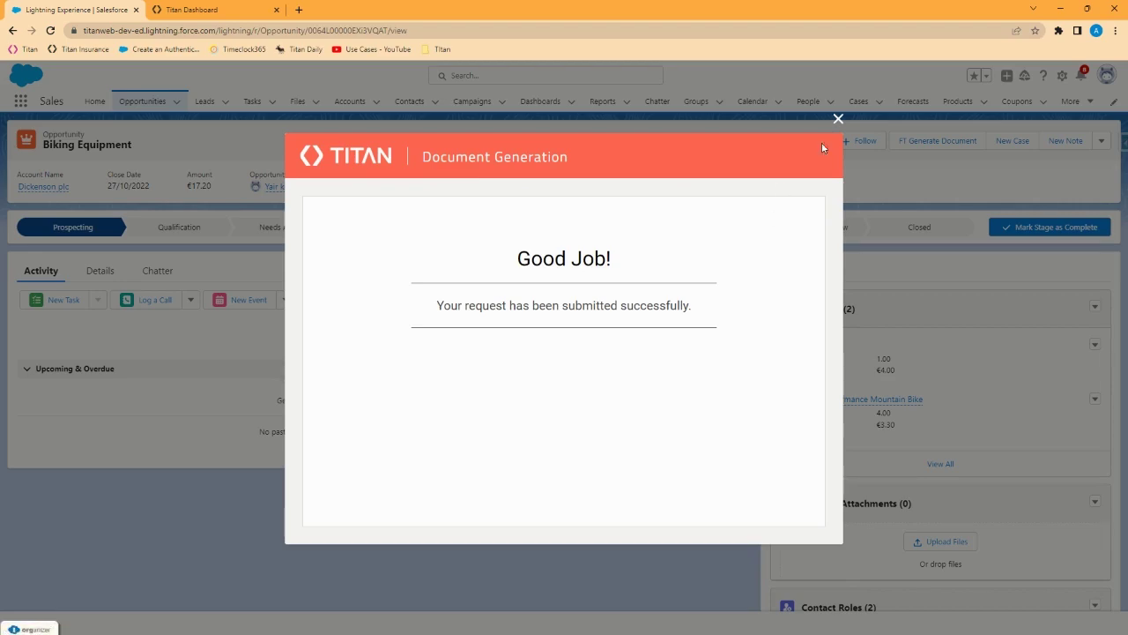
click(836, 120)
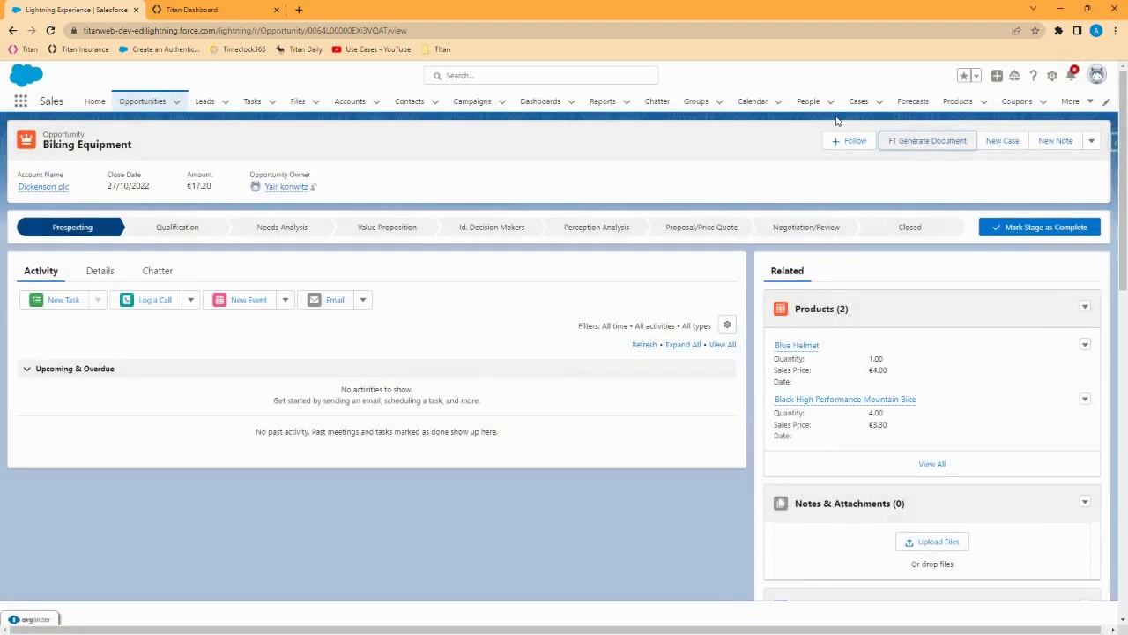
Reload the record to reveal the new 129KB Demo Proposal PDF and Proposal/Price Quote stage
click(176, 102)
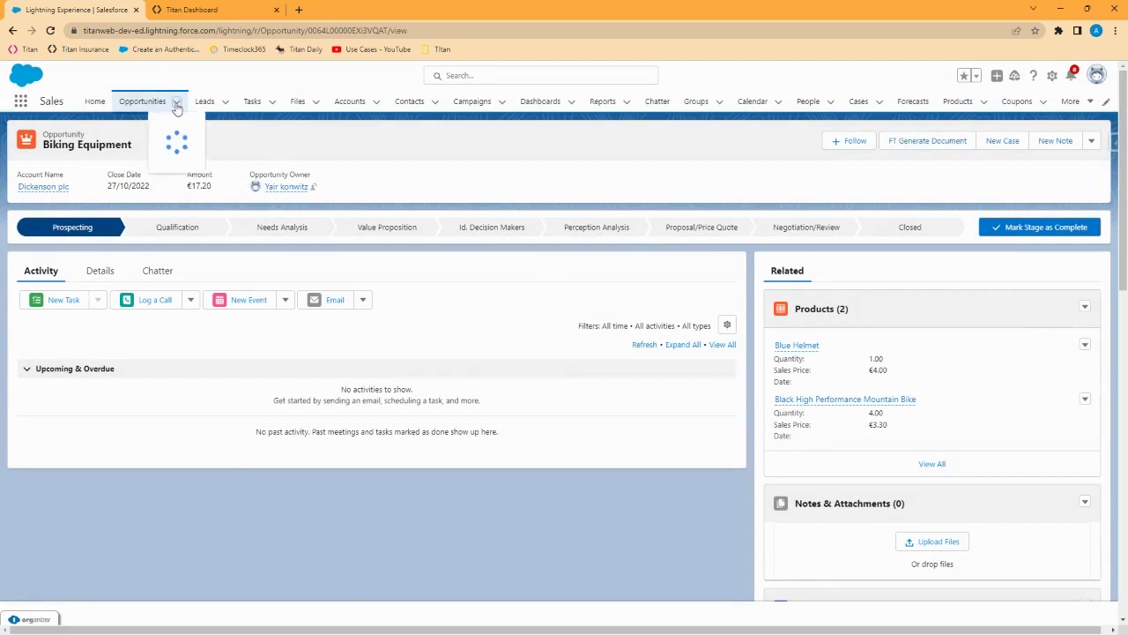
click(51, 31)
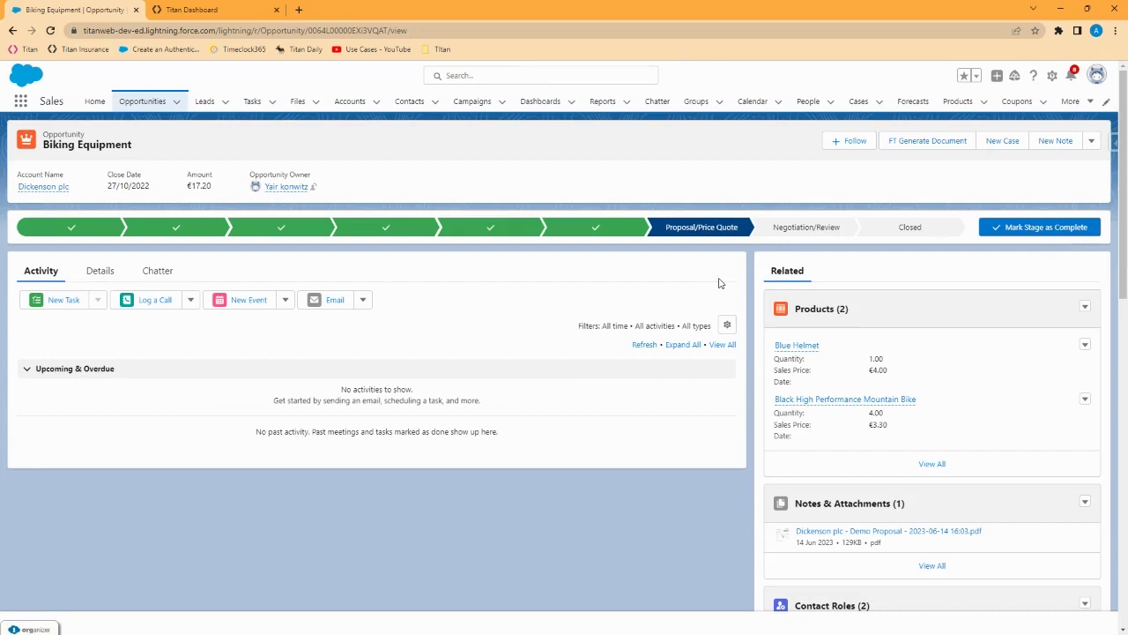
scroll(899, 467, down, 1)
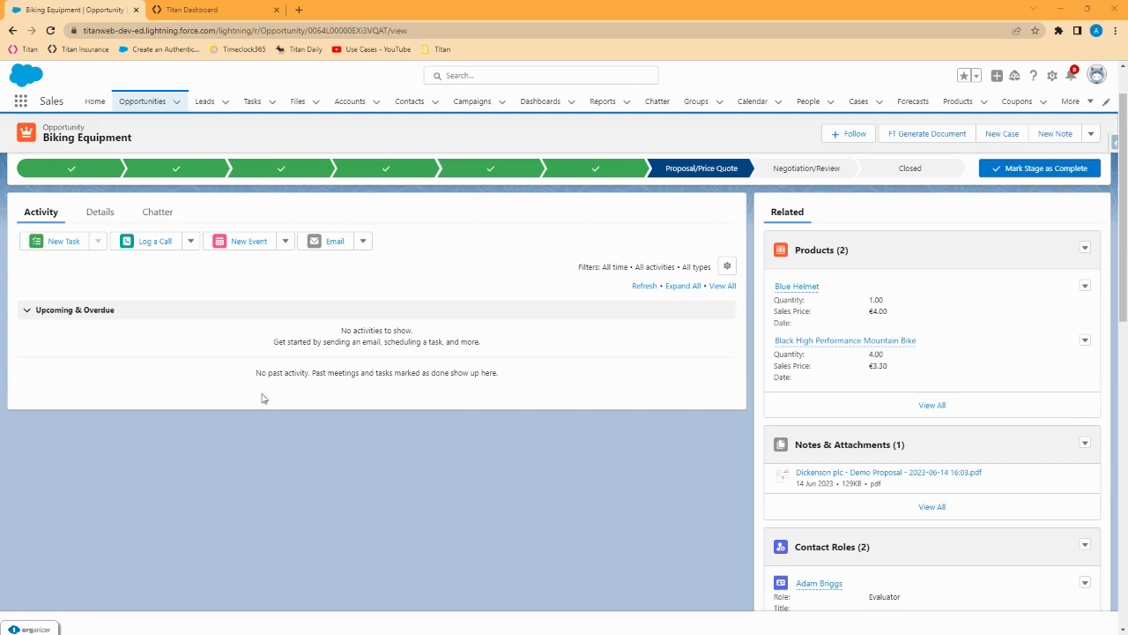
scroll(274, 400, up, 1)
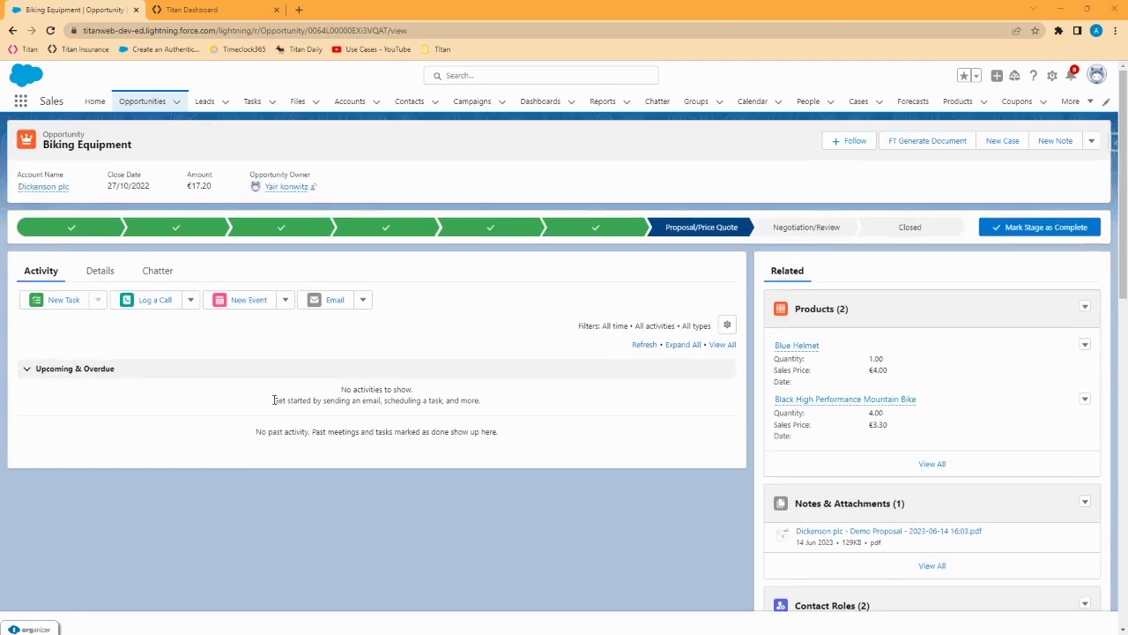
Mark Prospecting (10% probability) as the current stage and view the Details tab fields
click(74, 228)
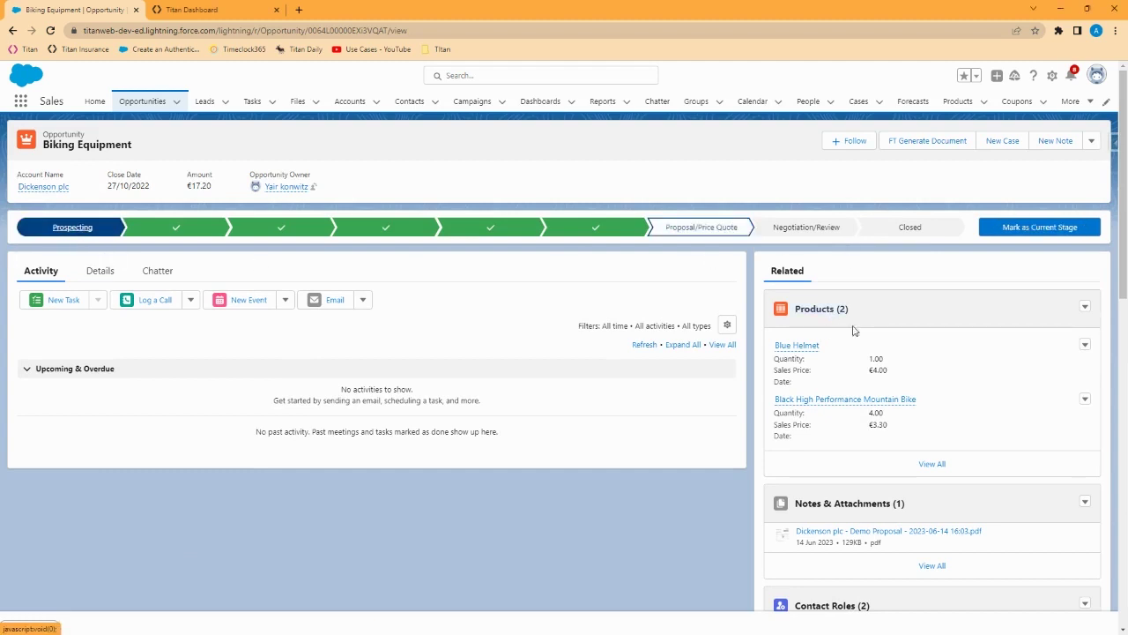
click(1028, 228)
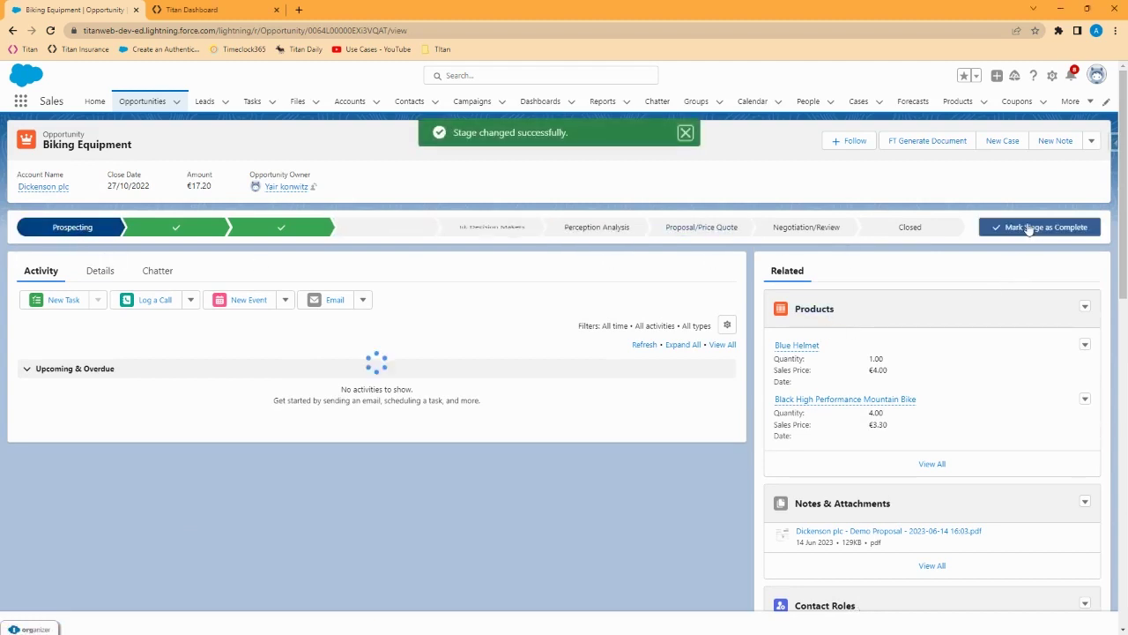
click(99, 271)
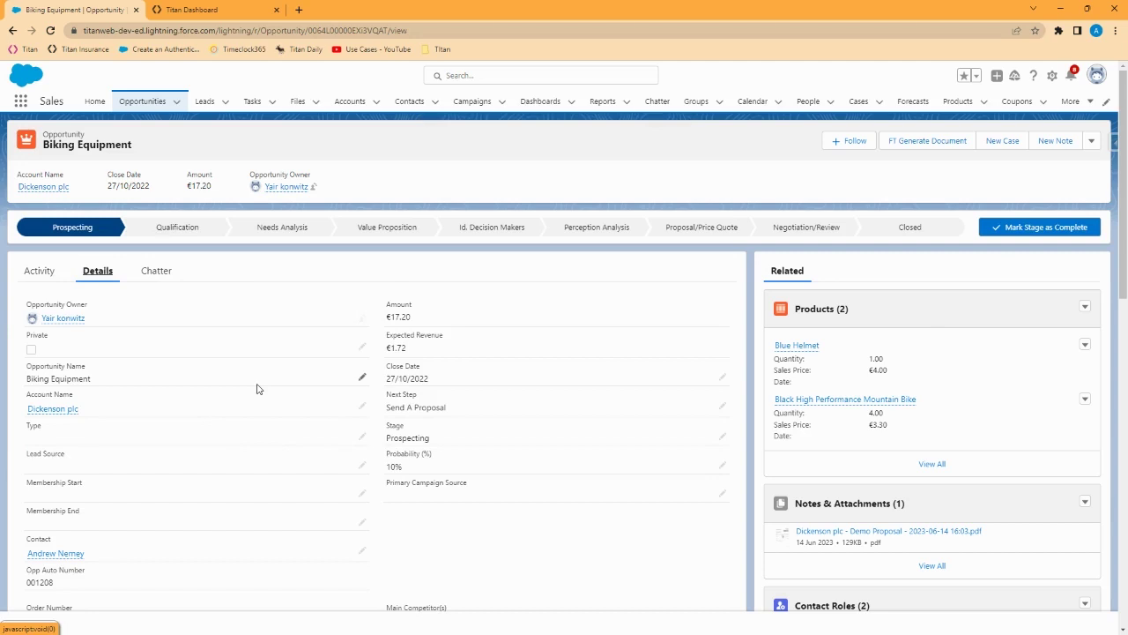
scroll(290, 497, down, 1)
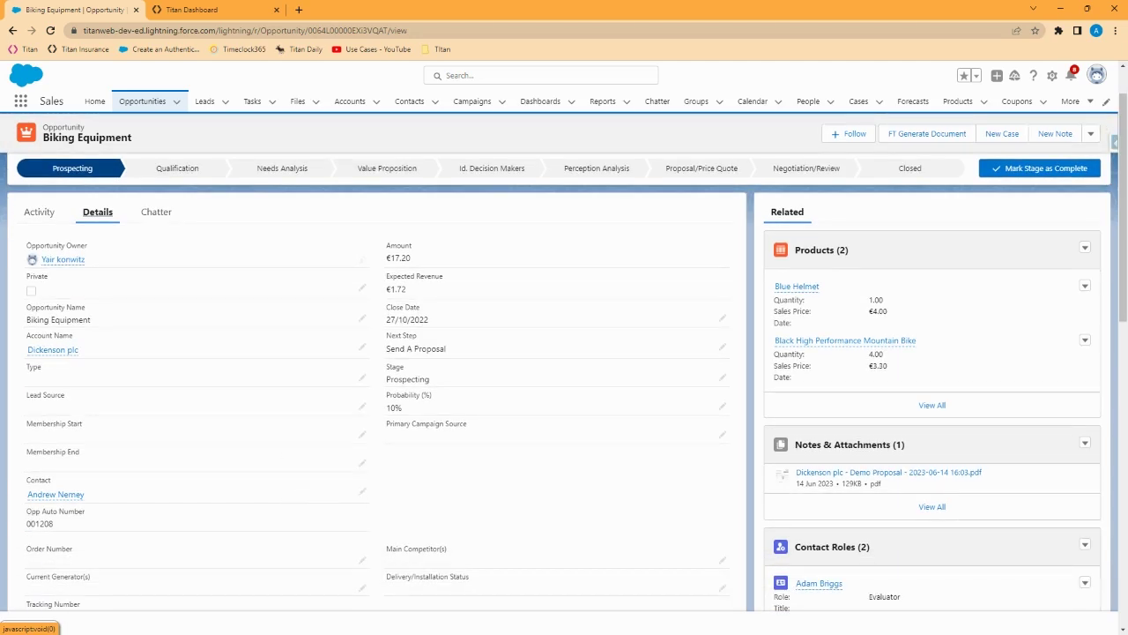
Change the Biking Equipment Lead Source field to Other and save the record
click(362, 407)
click(359, 415)
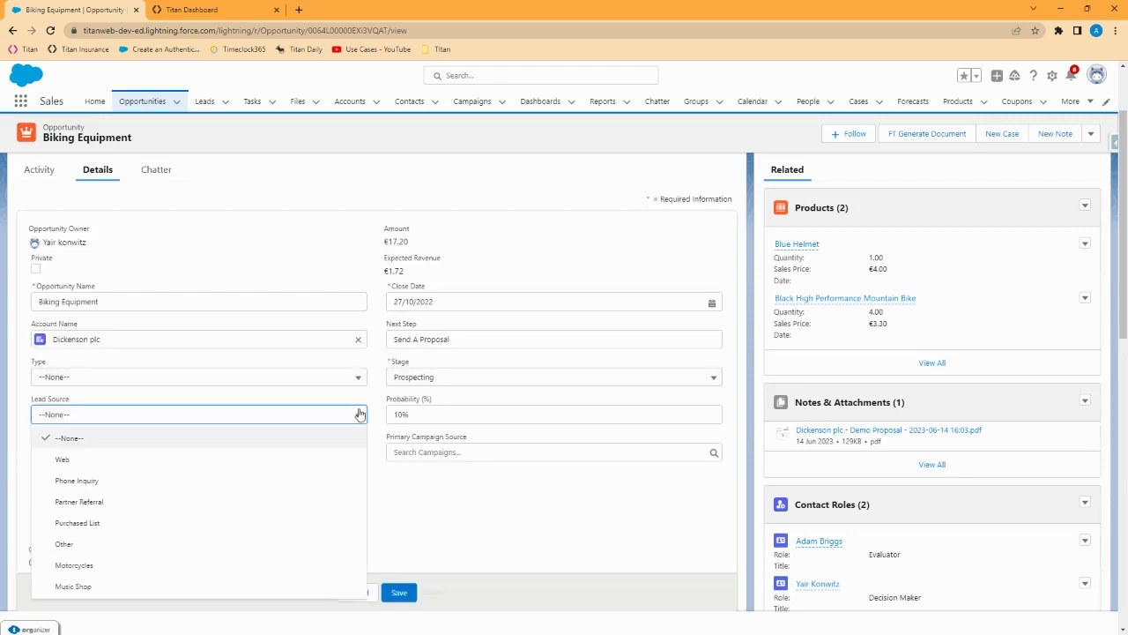
click(75, 548)
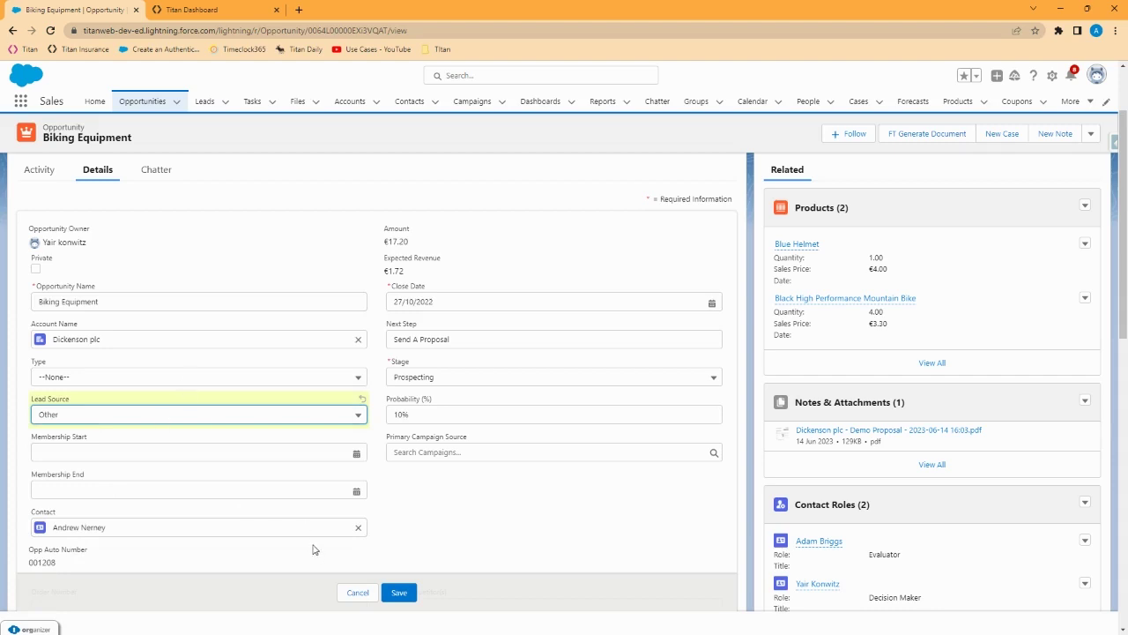
scroll(401, 592, down, 1)
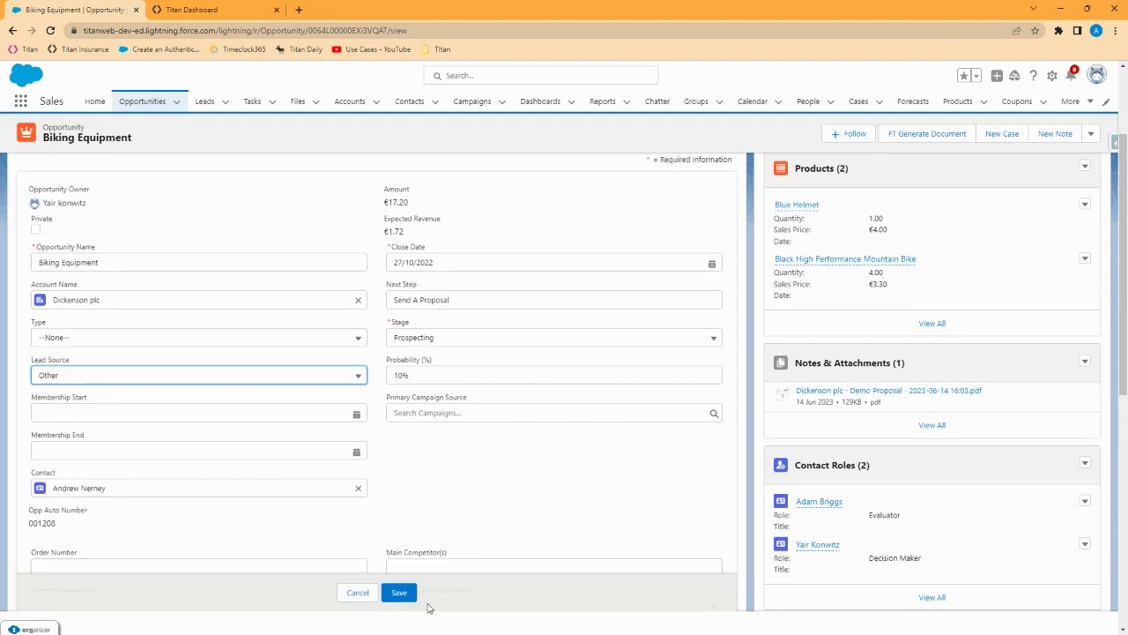
click(399, 593)
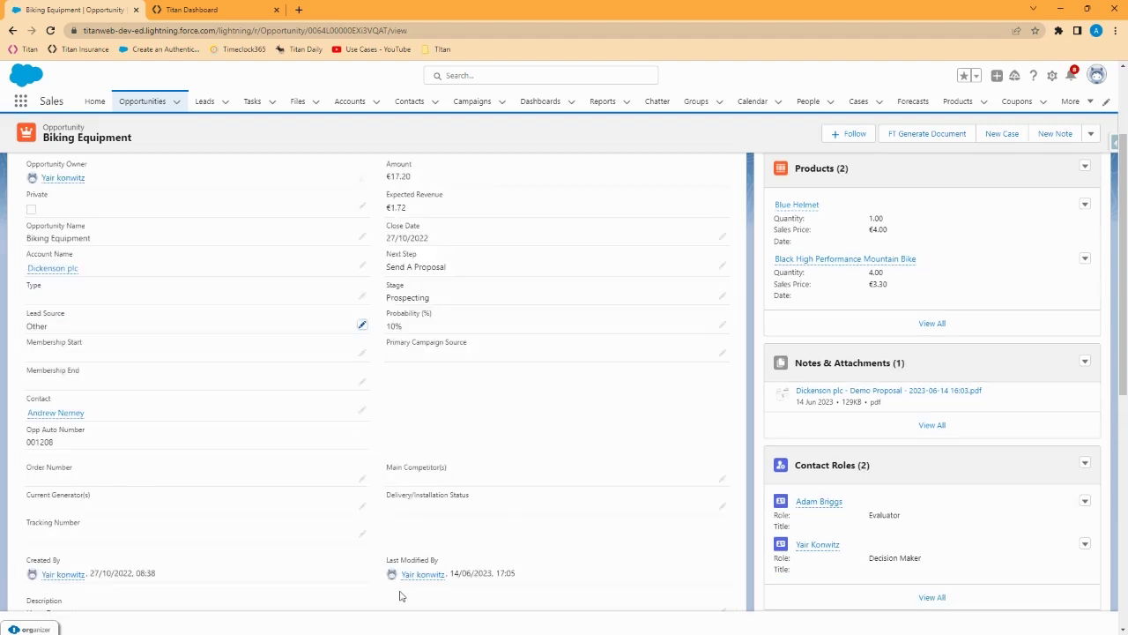
scroll(317, 447, up, 2)
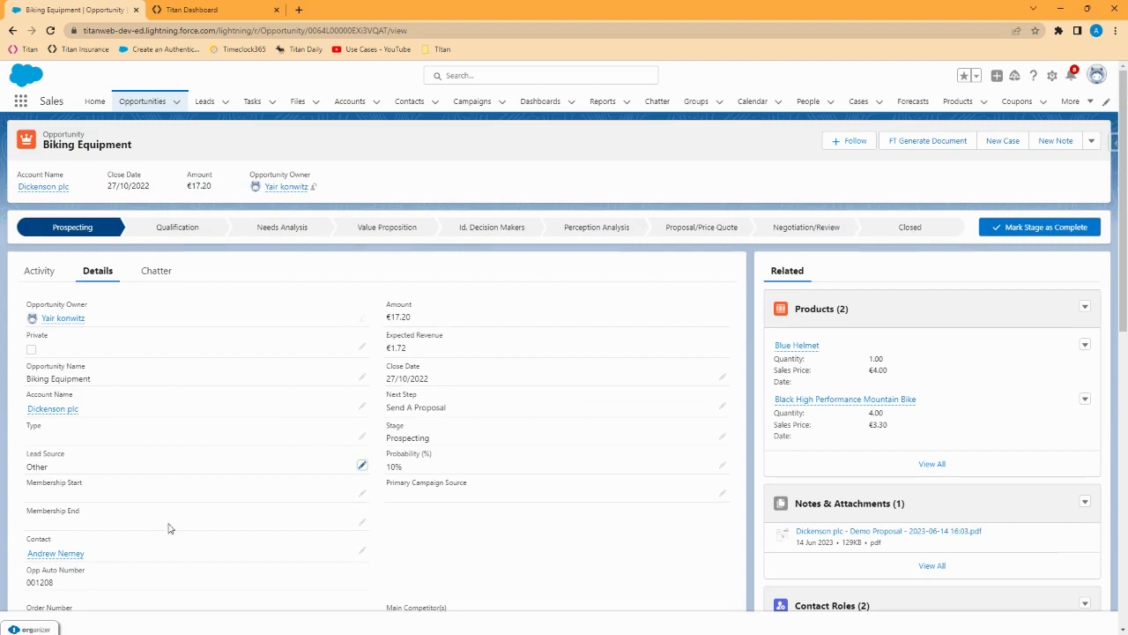
Reload the opportunity with F5 to see the Proposal/Price Quote stage and second PDF
key(F5)
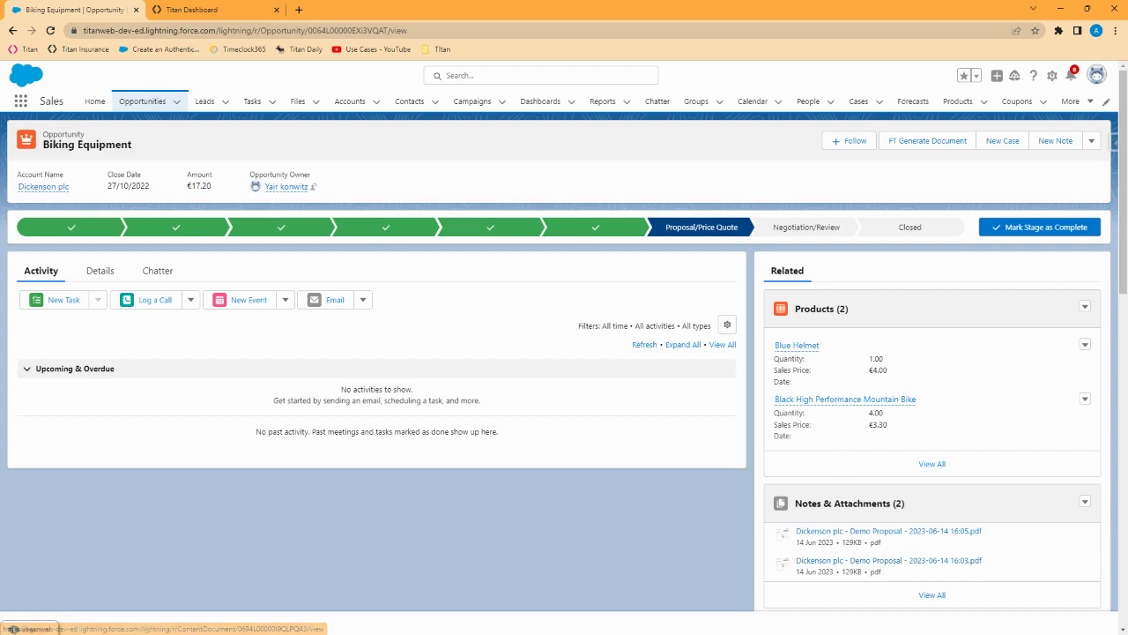
Maximize Gmail to check the Dickenson plc.pdf attachment, then switch back to Salesforce
drag(0, 264, 157, 162)
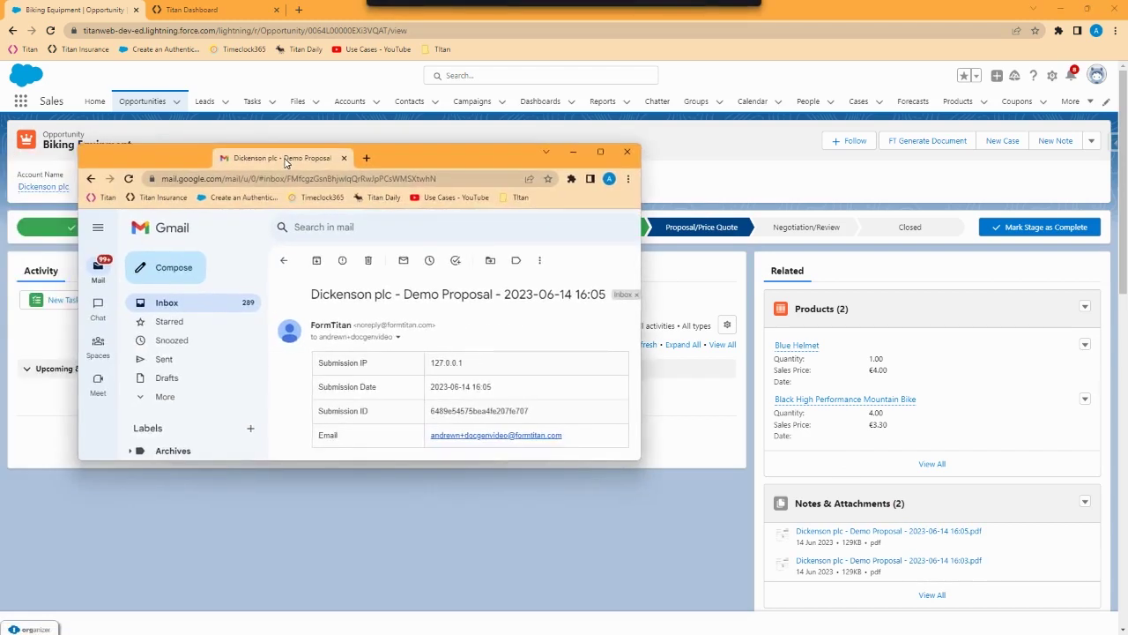
click(603, 154)
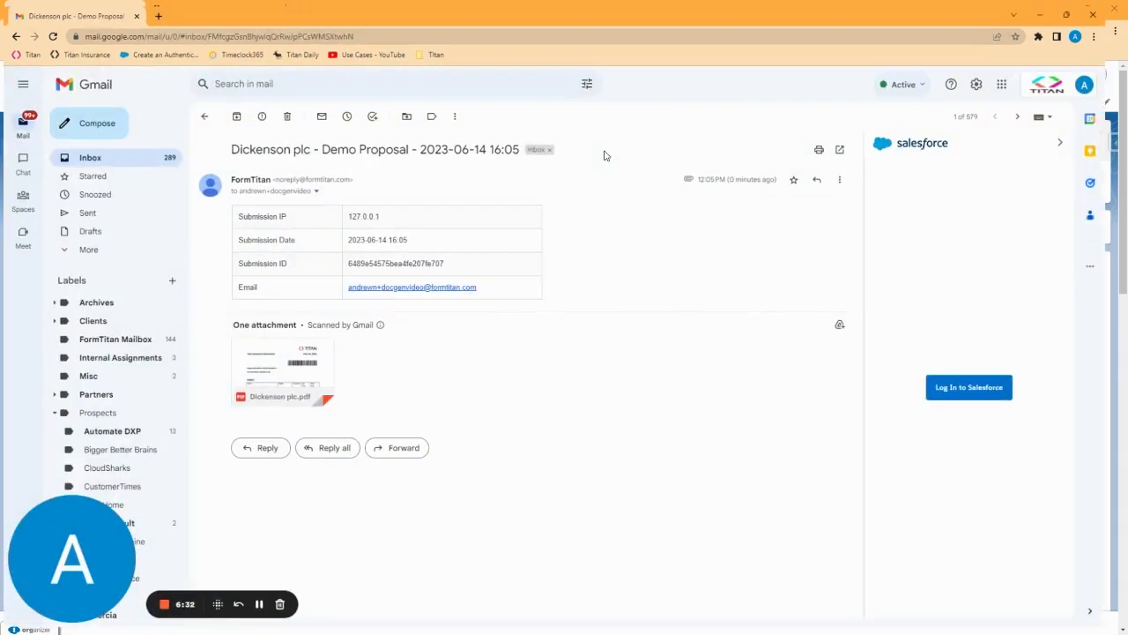
mouse_move(290, 363)
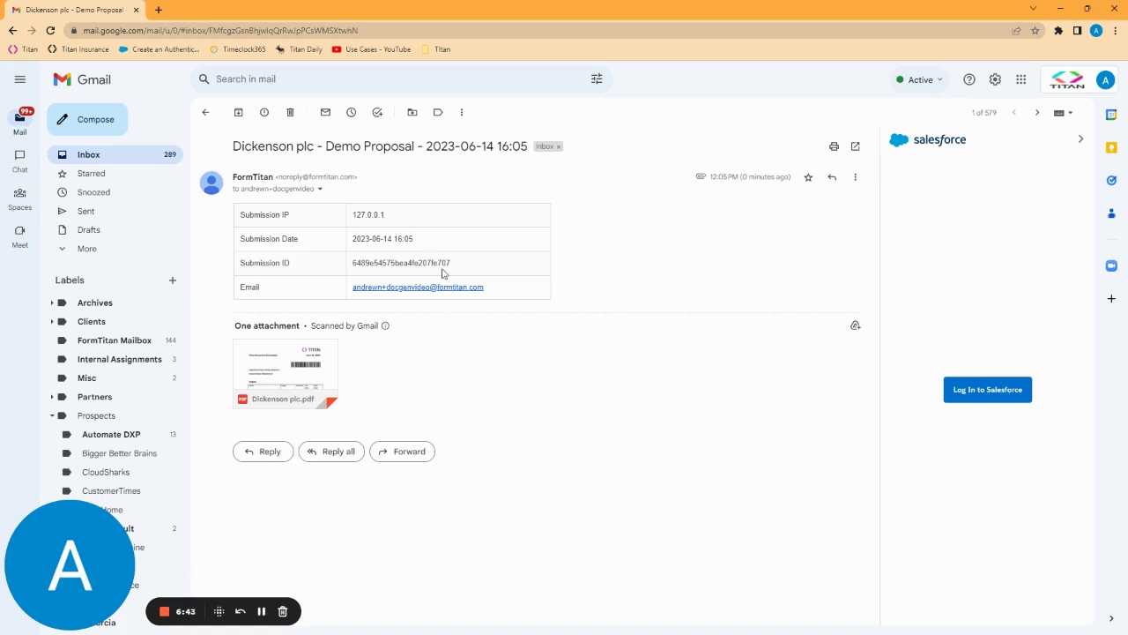
key(alt+Tab)
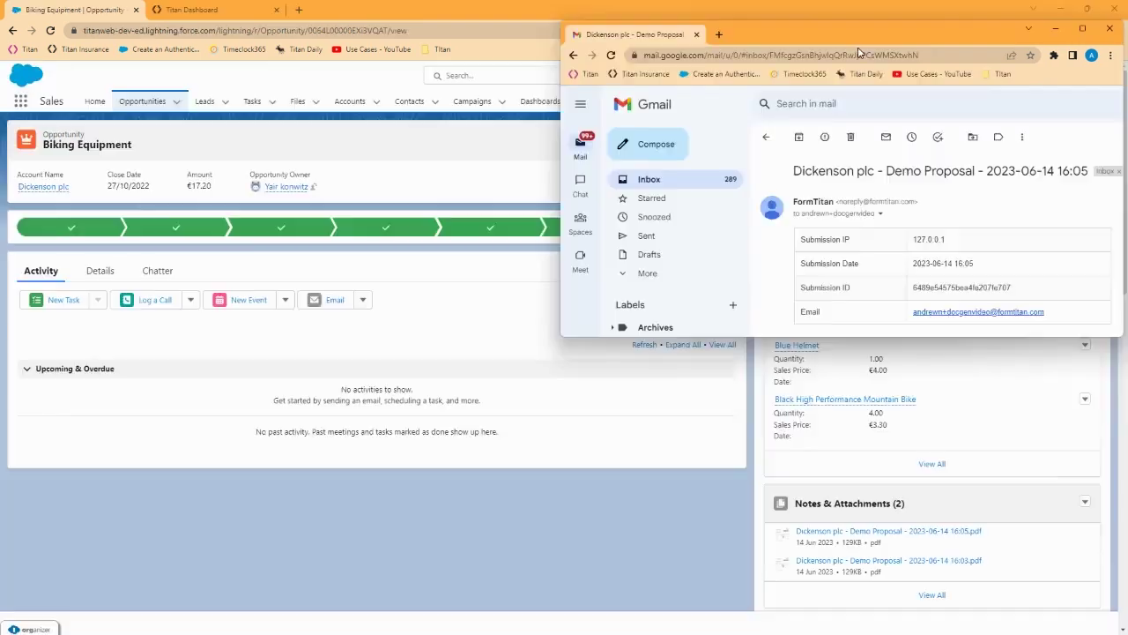
Switch to Word showing Document_Generation_Overview.docx with the FormTitan Publish pane
key(alt+Tab)
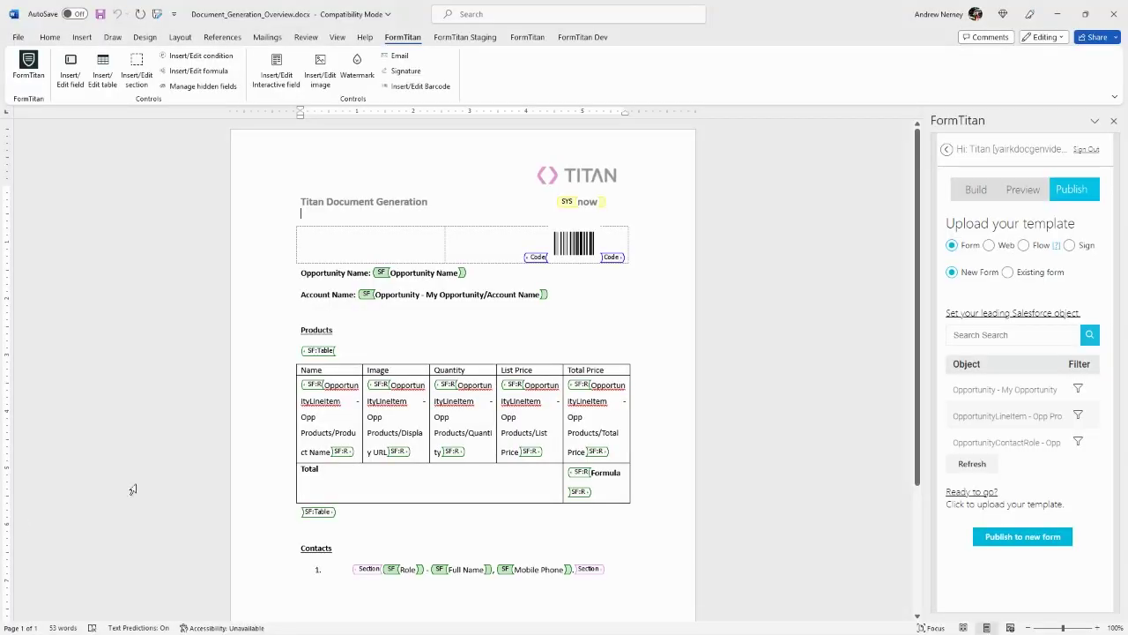